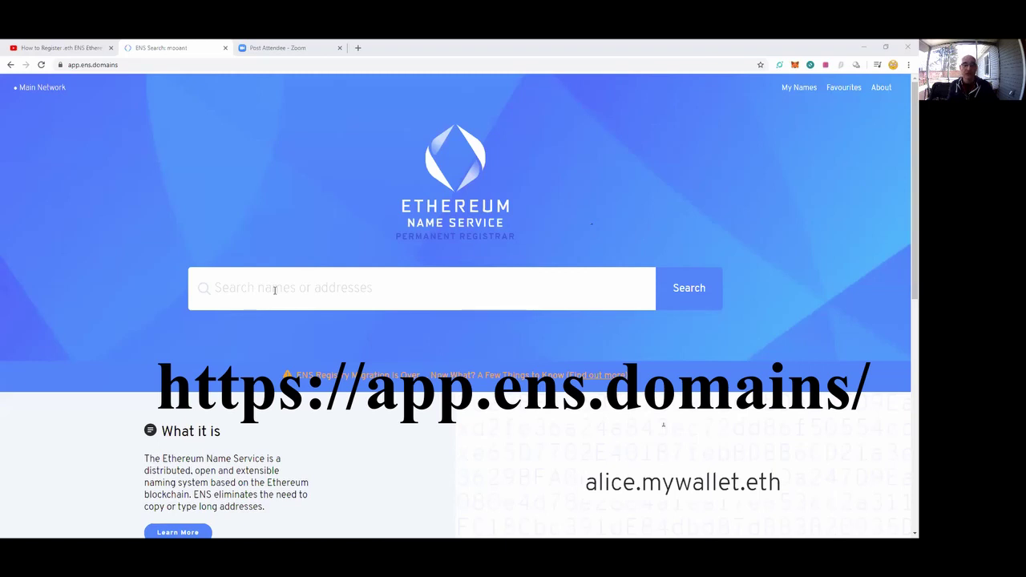
# Step: Enter the name 'mooant' in the ENS Manager search box
pyautogui.click(274, 290)
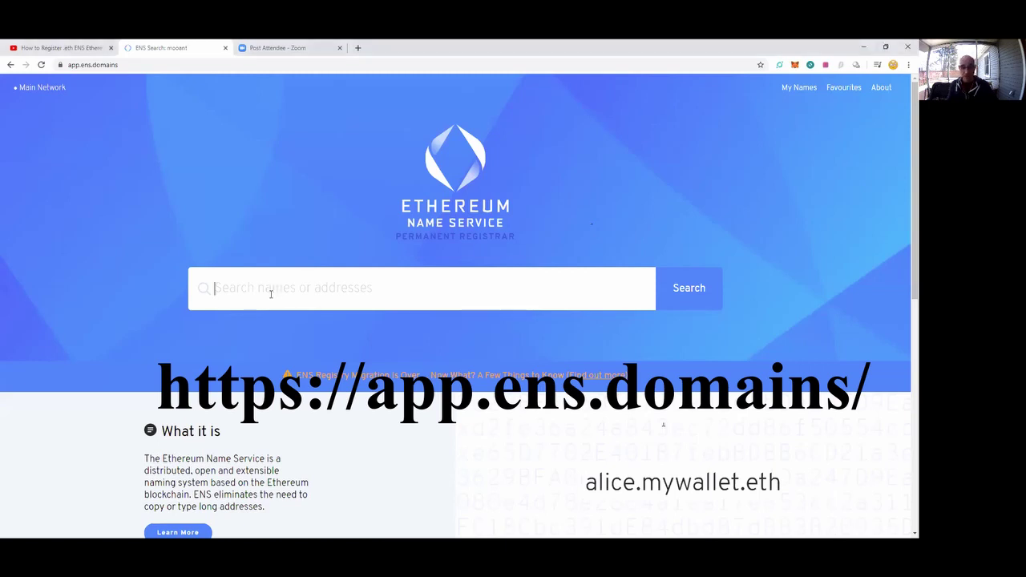
pyautogui.write('moo')
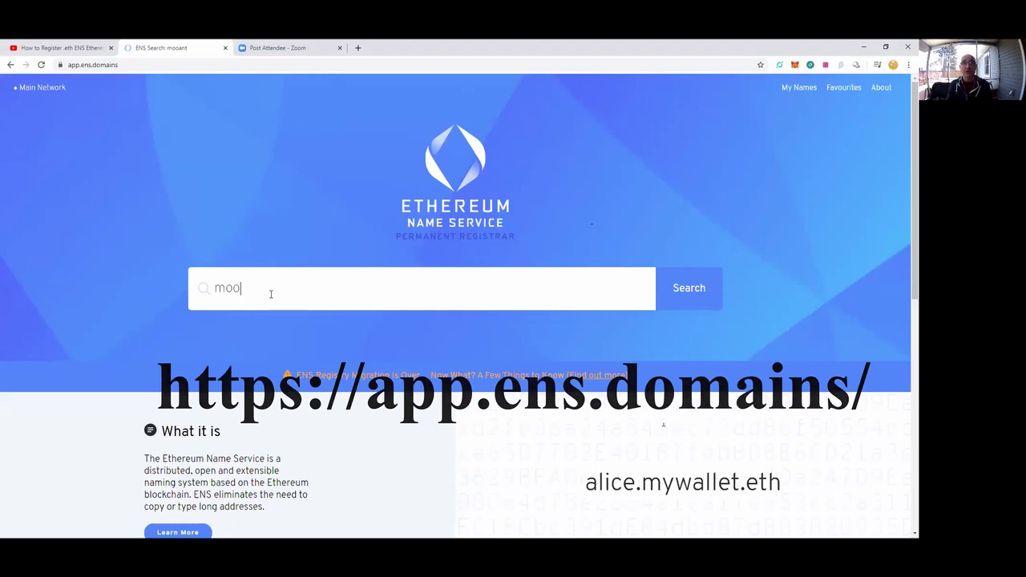
pyautogui.press('BackSpace')
pyautogui.press('BackSpace')
pyautogui.press('BackSpace')
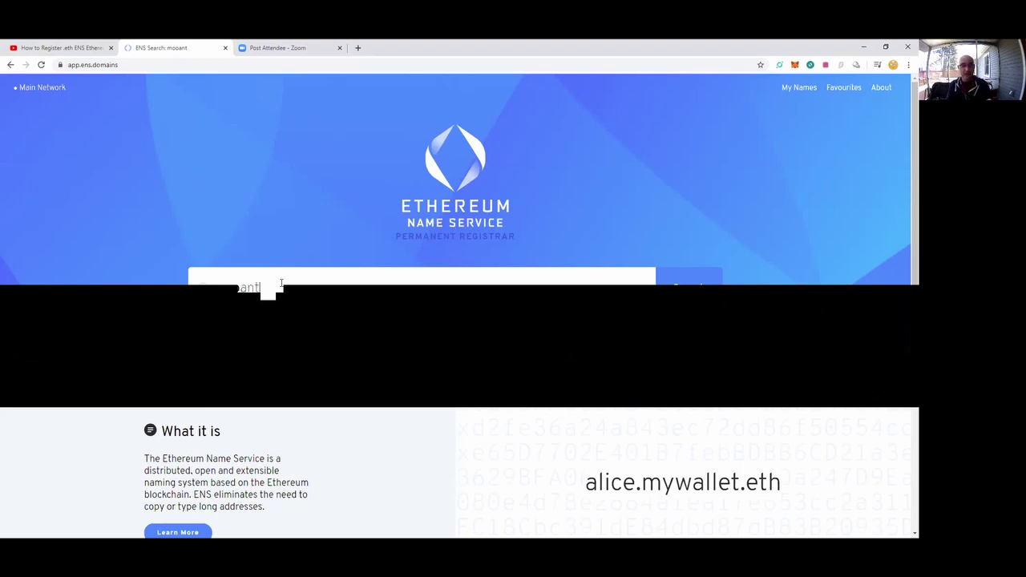
# Step: Search for mooant and add the available mooant.eth to favourites
pyautogui.click(237, 281)
pyautogui.click(676, 288)
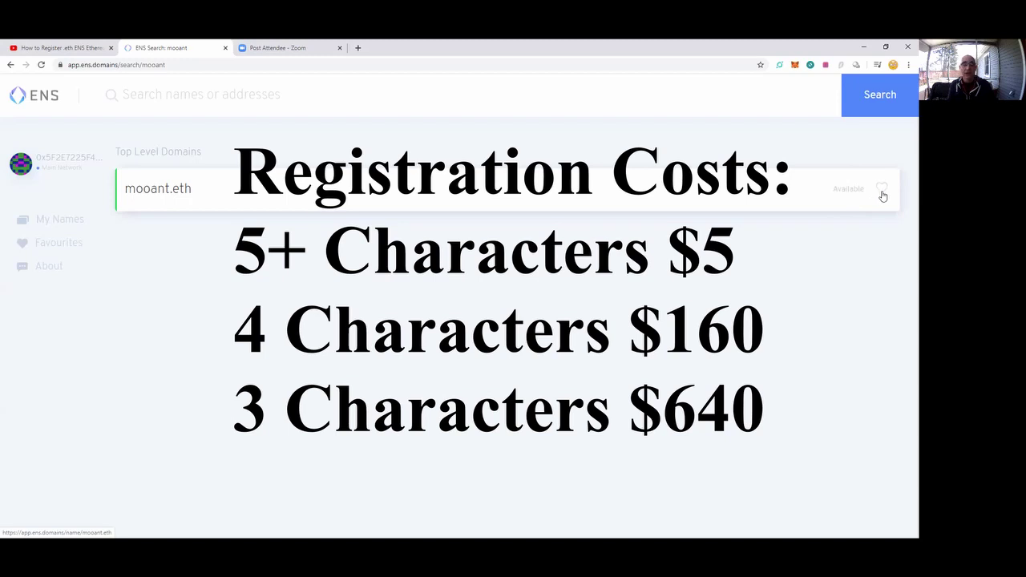
pyautogui.click(882, 197)
# Step: Open mooant.eth registration, compare prices up to 5 years, then return to 1 year at 0.027 ETH
pyautogui.click(235, 191)
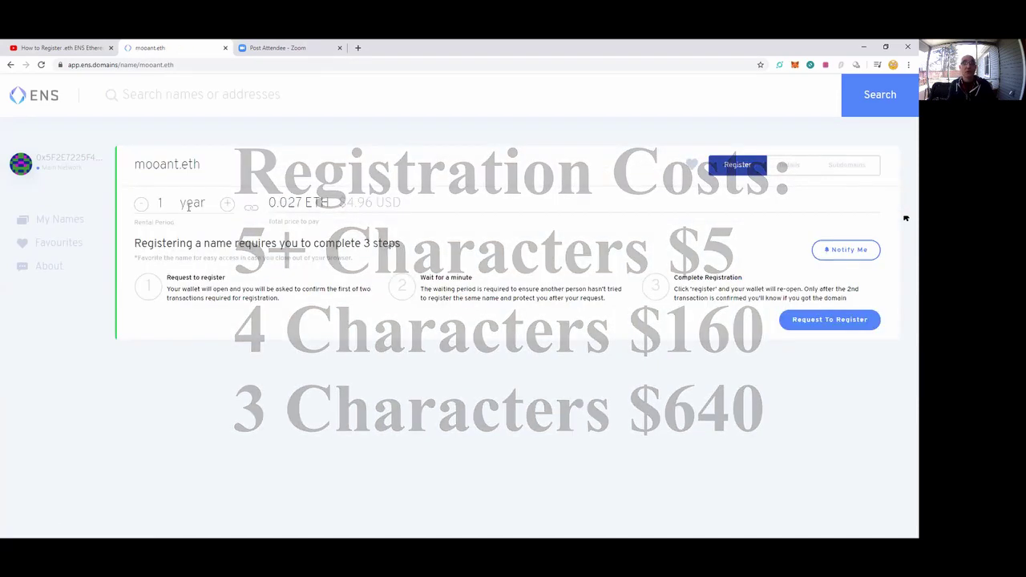
pyautogui.click(227, 210)
pyautogui.click(227, 210)
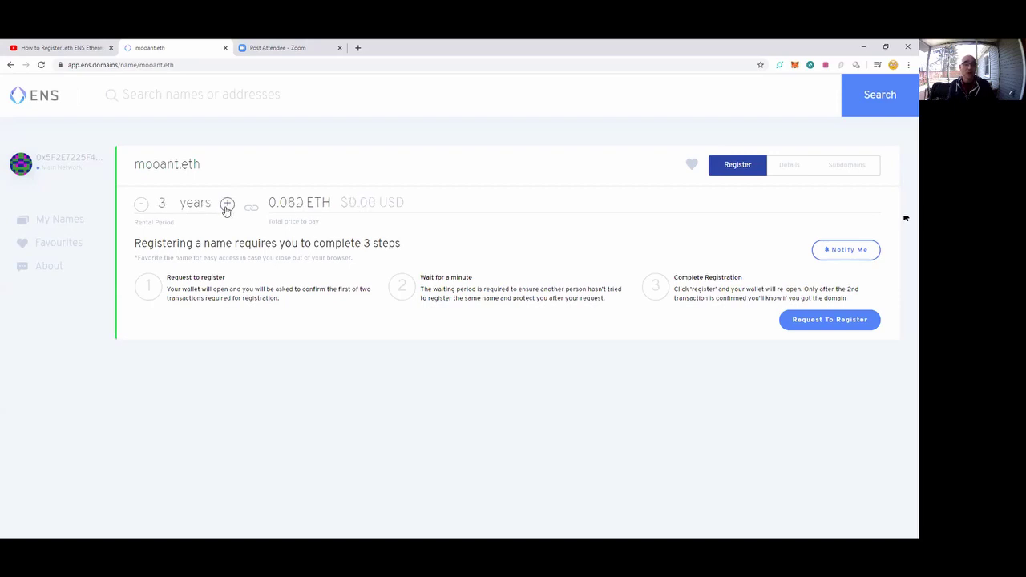
pyautogui.click(227, 208)
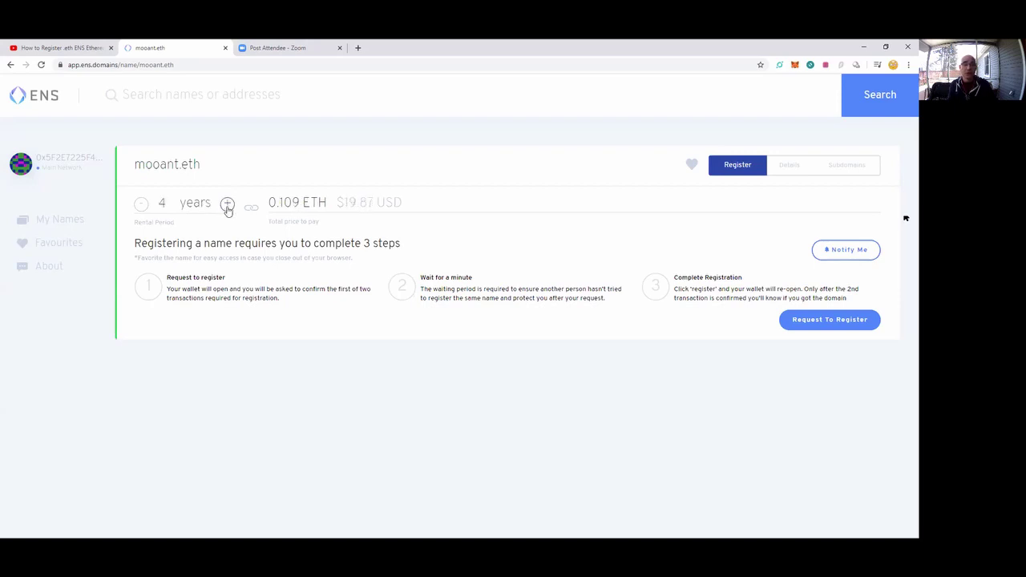
pyautogui.click(228, 209)
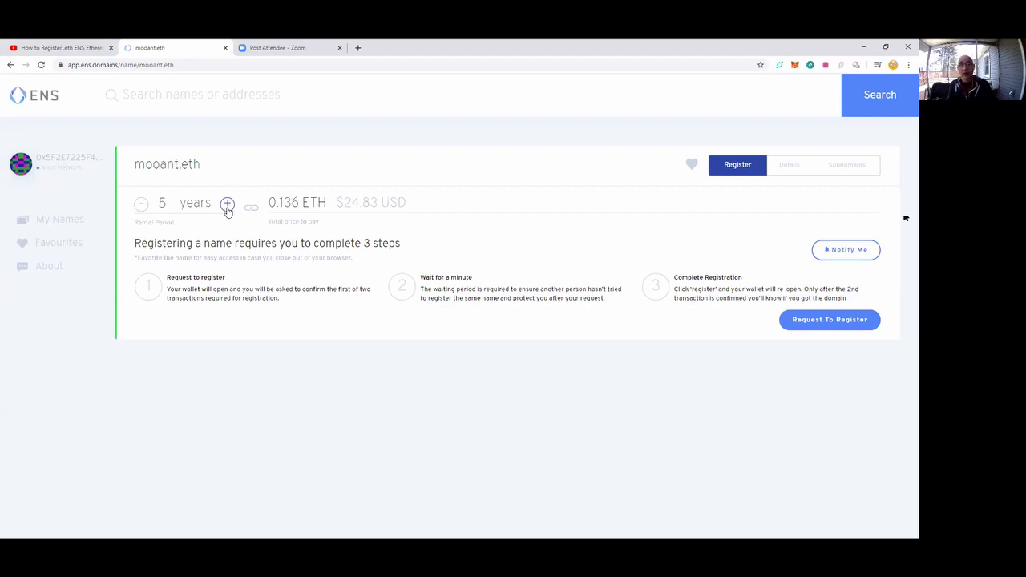
pyautogui.click(141, 207)
pyautogui.click(141, 206)
pyautogui.click(141, 206)
pyautogui.click(141, 206)
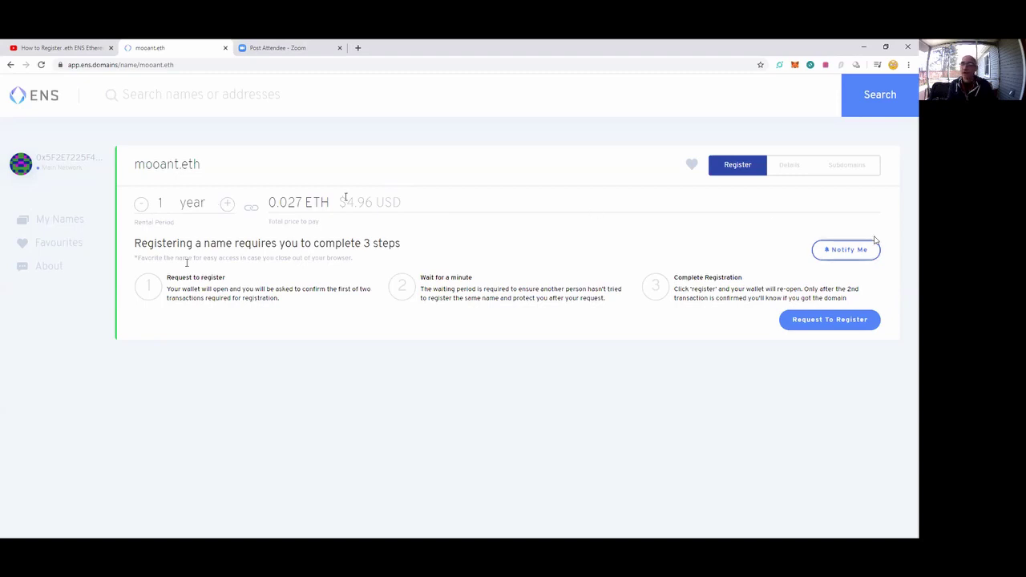
# Step: Turn on registration progress notifications and allow them in the browser
pyautogui.click(854, 253)
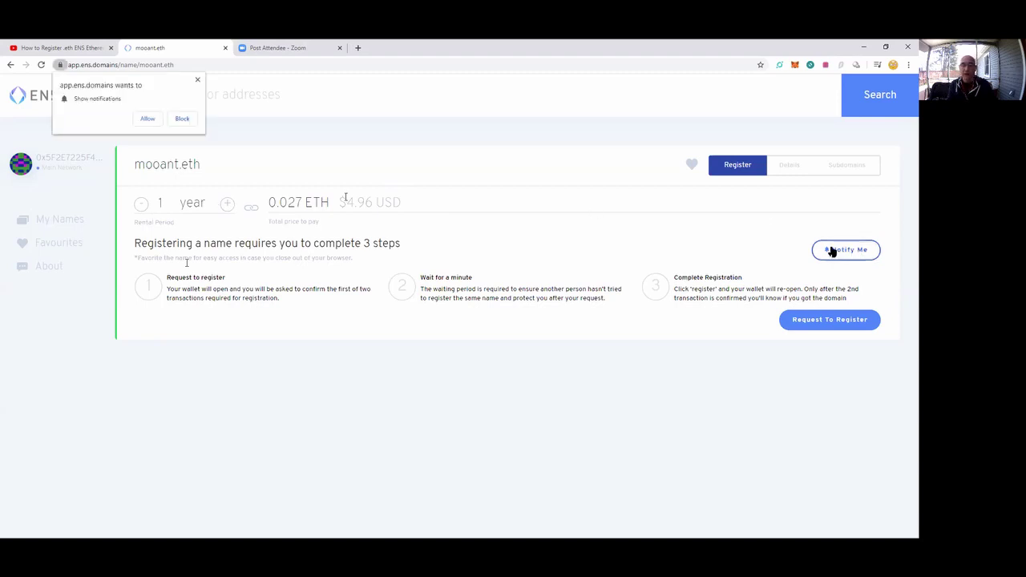
pyautogui.click(141, 121)
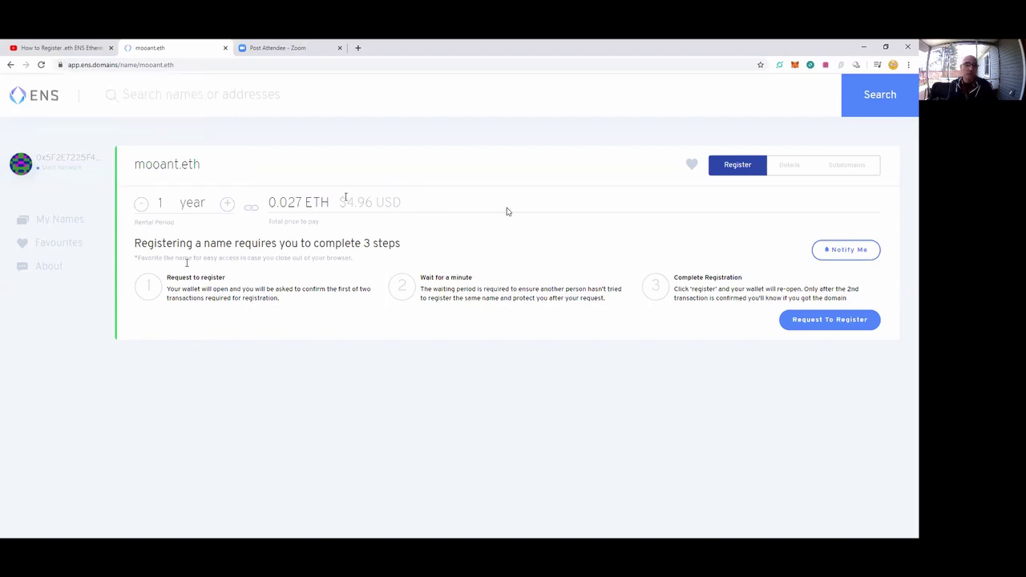
# Step: Send the mooant.eth registration request transaction and wait out the one-minute period
pyautogui.click(793, 322)
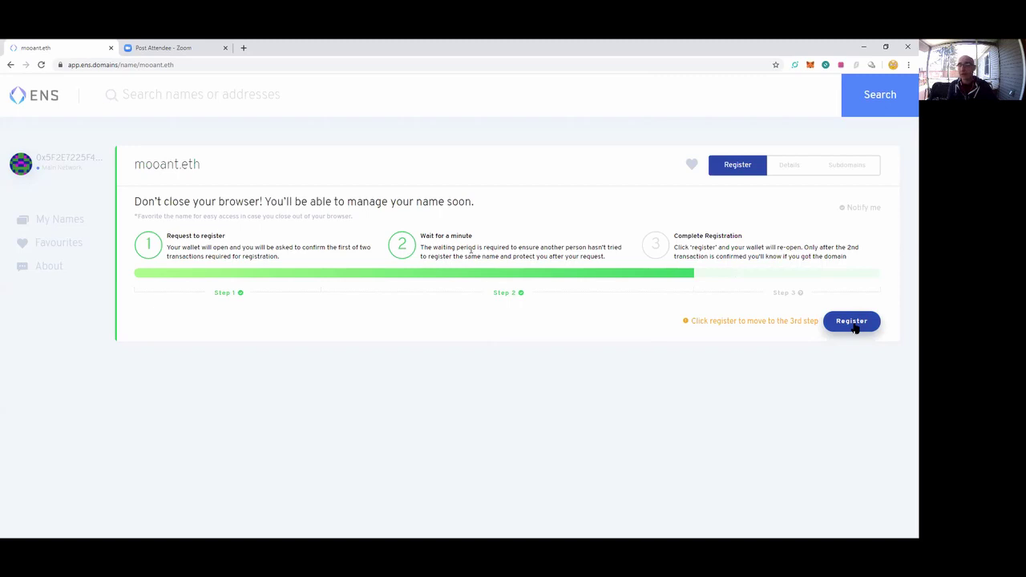
# Step: Submit the final Register transaction for mooant.eth
pyautogui.click(854, 325)
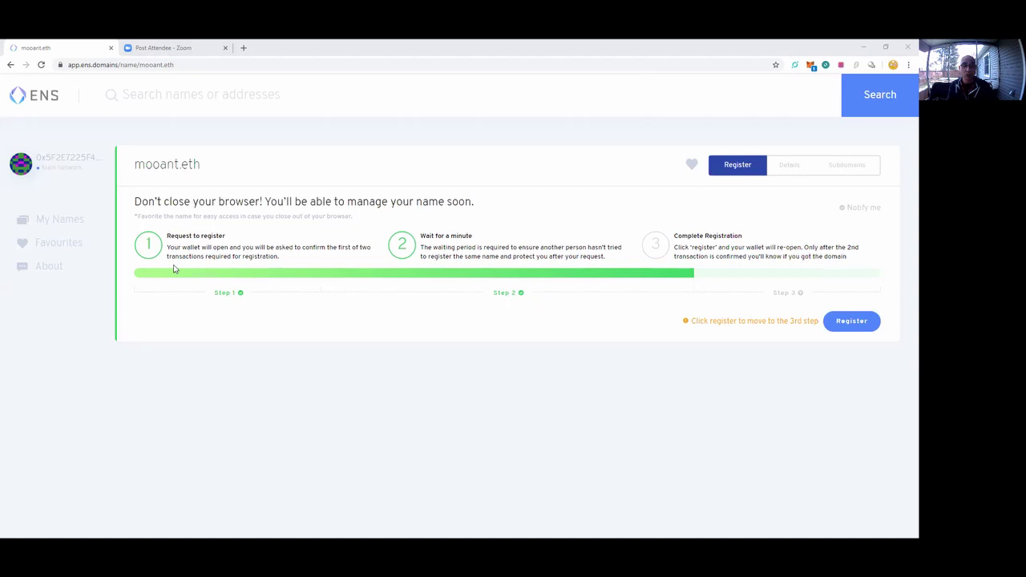
# Step: Confirm in the MetaMask history that the registration transactions went through, then close the wallet
pyautogui.click(811, 65)
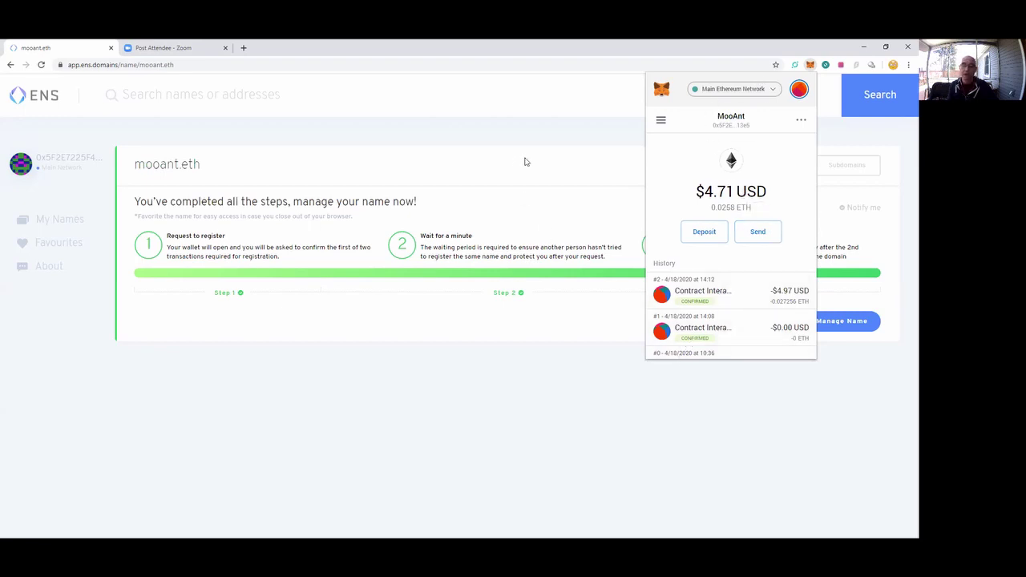
pyautogui.click(553, 157)
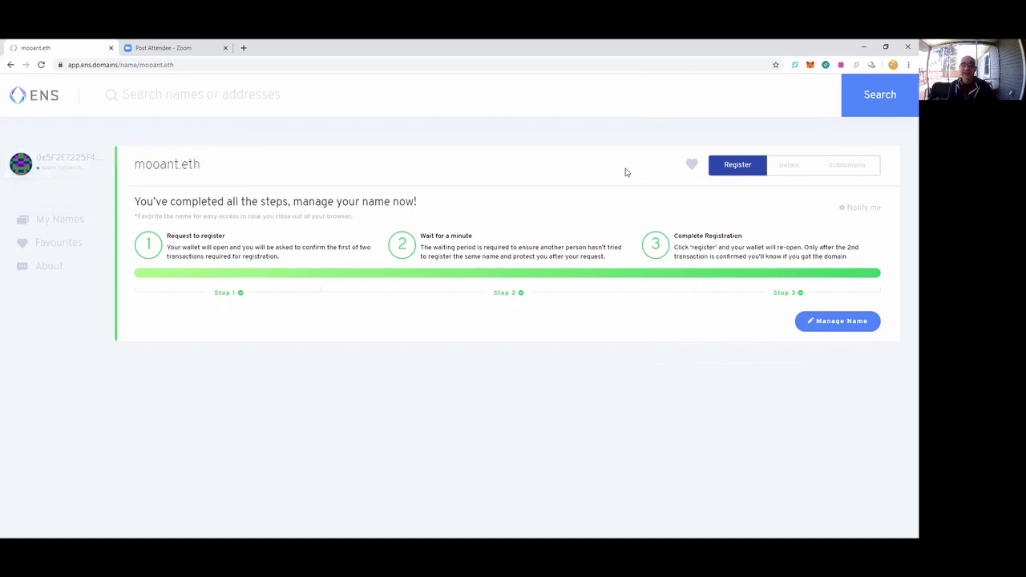
# Step: Review mooant.eth's details: registrant, controller, expiry 2021.04.18, resolver and address record
pyautogui.click(841, 322)
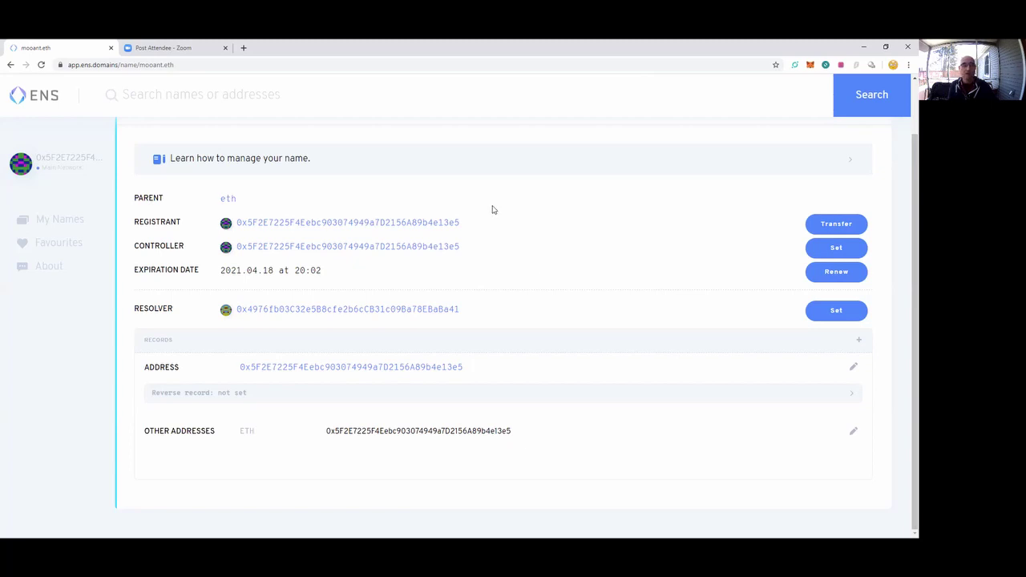
pyautogui.scroll(2, 494, 210)
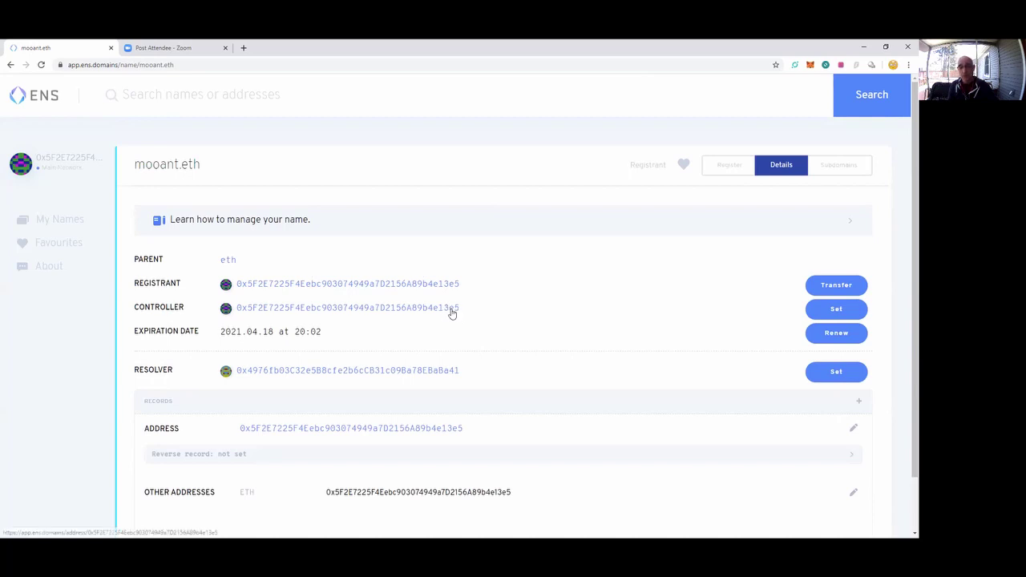
pyautogui.scroll(-2, 470, 311)
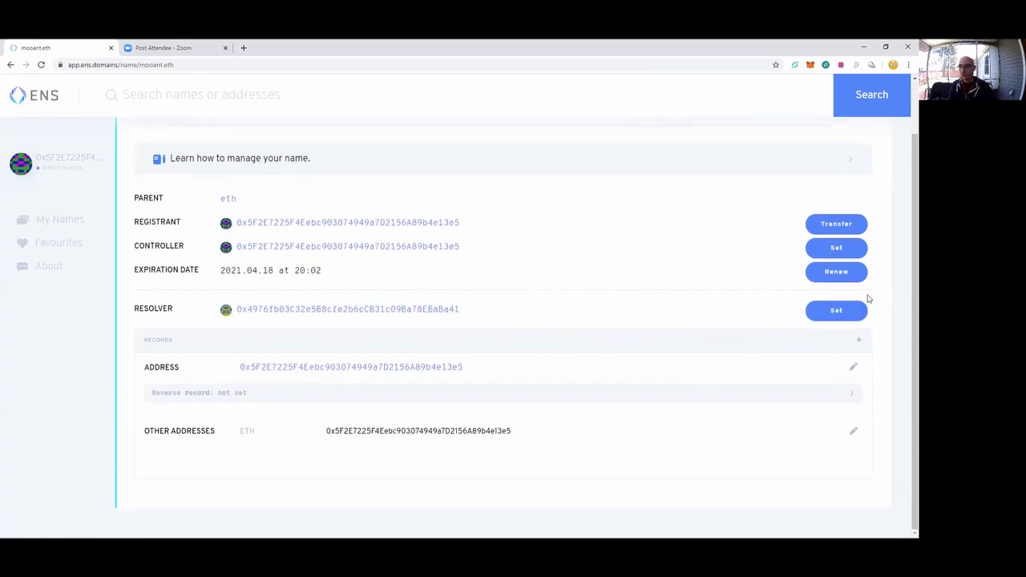
# Step: Set mooant.eth's resolver to the public resolver and save the change
pyautogui.click(836, 311)
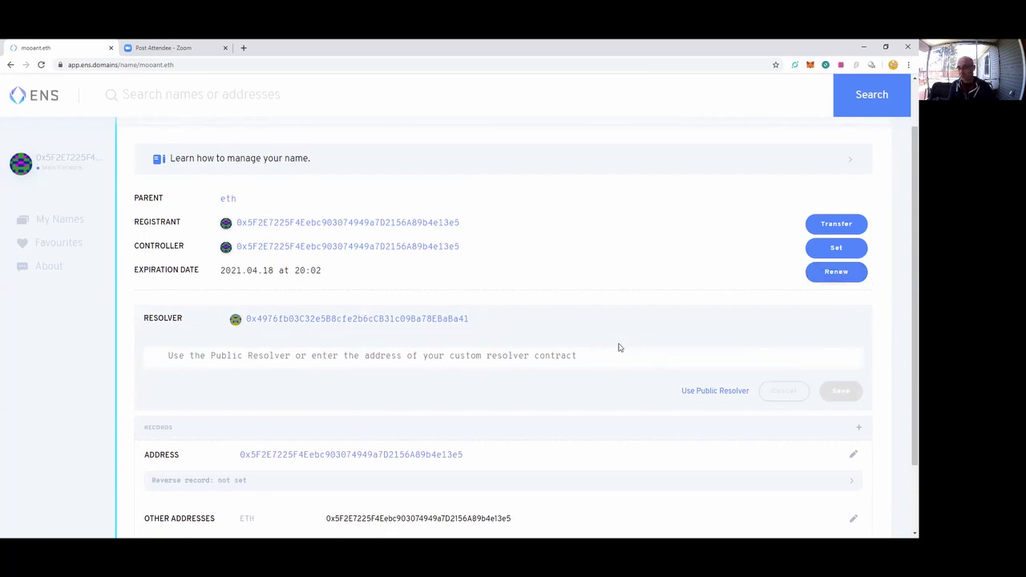
pyautogui.click(703, 392)
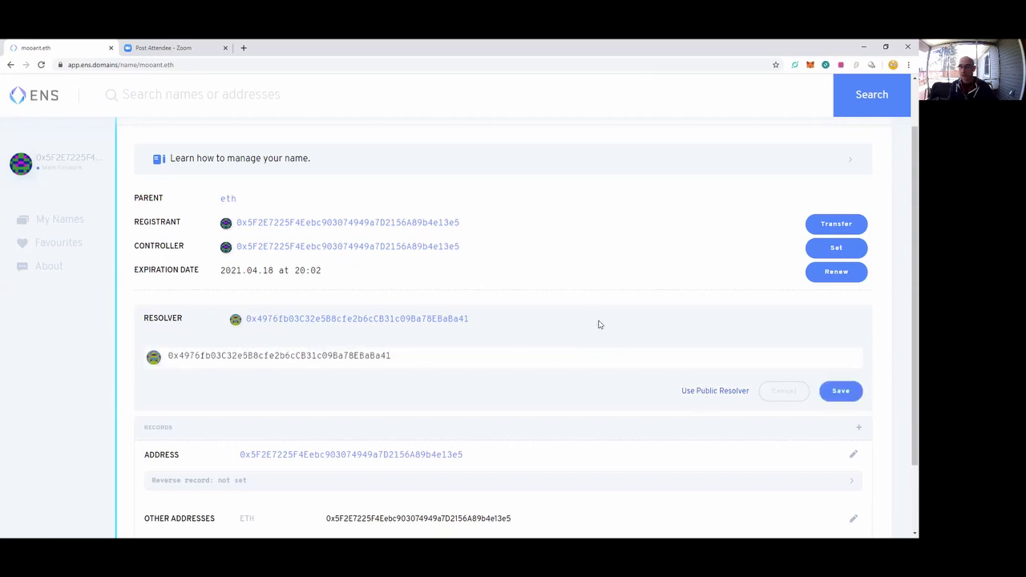
pyautogui.click(843, 396)
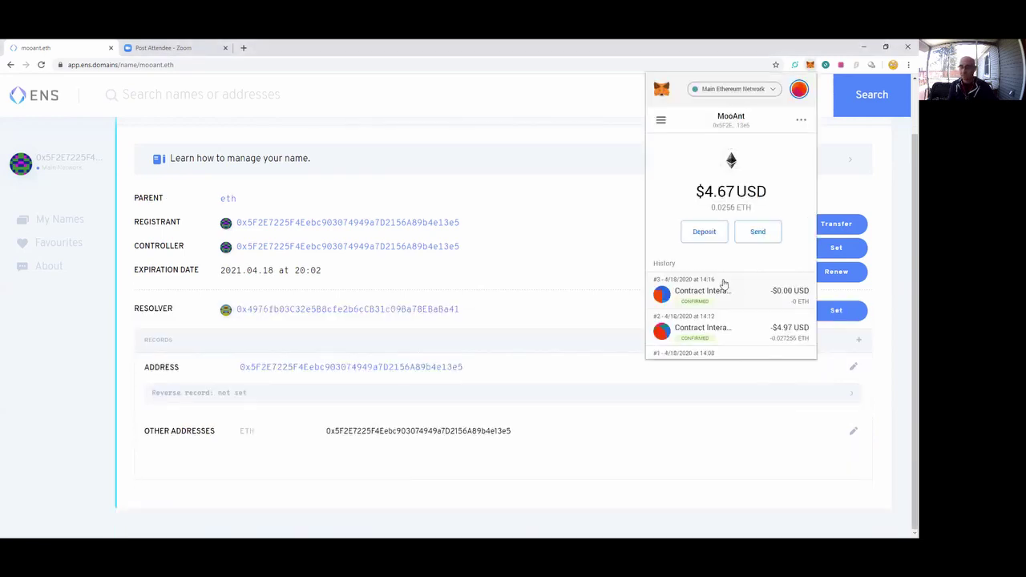
pyautogui.click(604, 91)
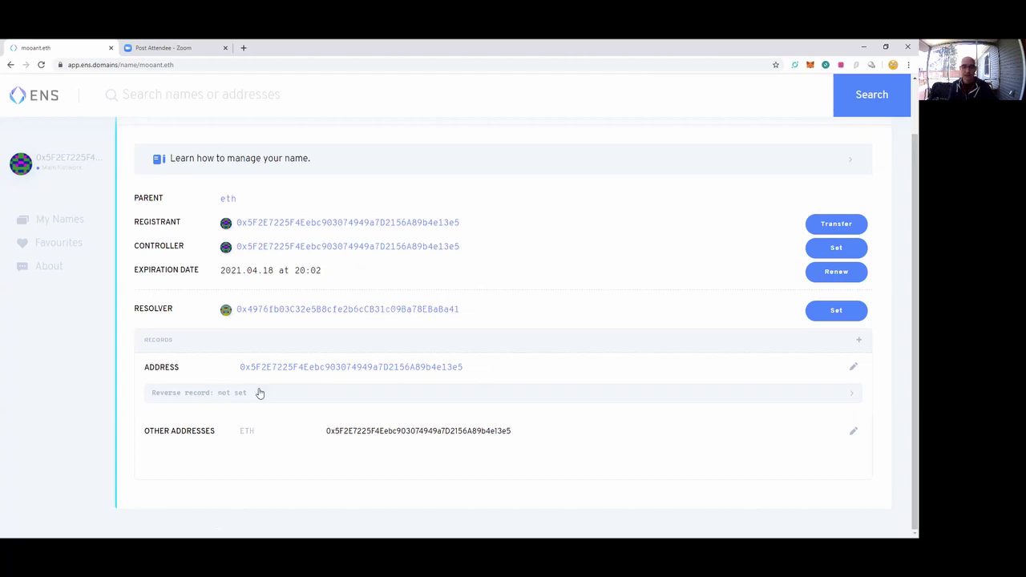
# Step: Save mooant.eth as the address's reverse record and verify the transaction in MetaMask
pyautogui.click(851, 400)
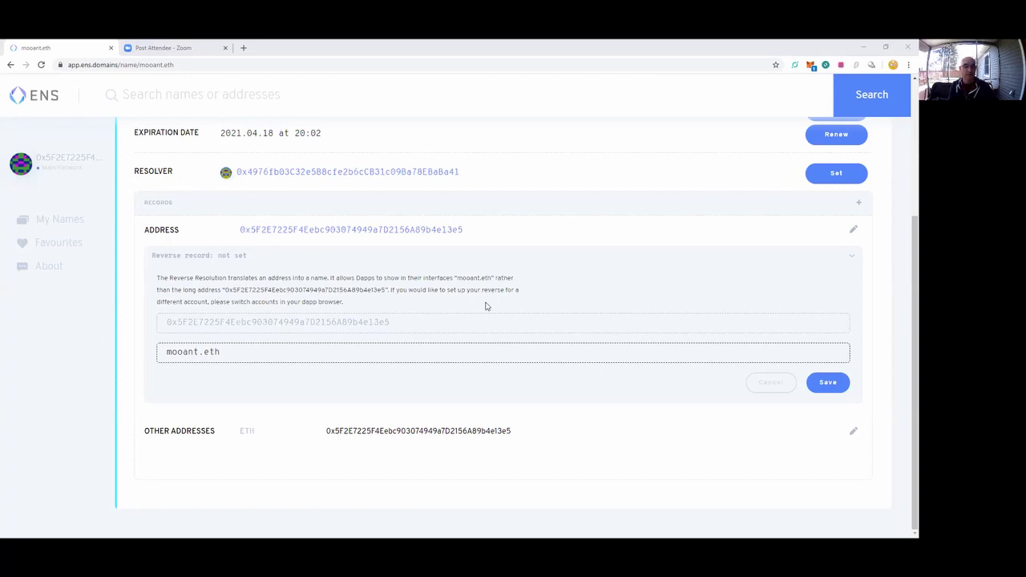
pyautogui.click(810, 64)
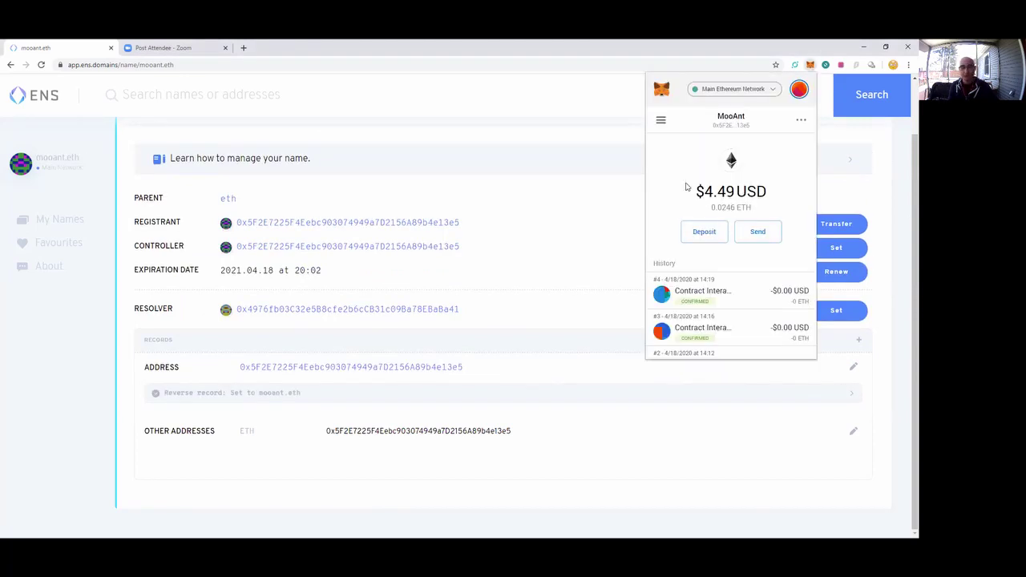
pyautogui.click(633, 201)
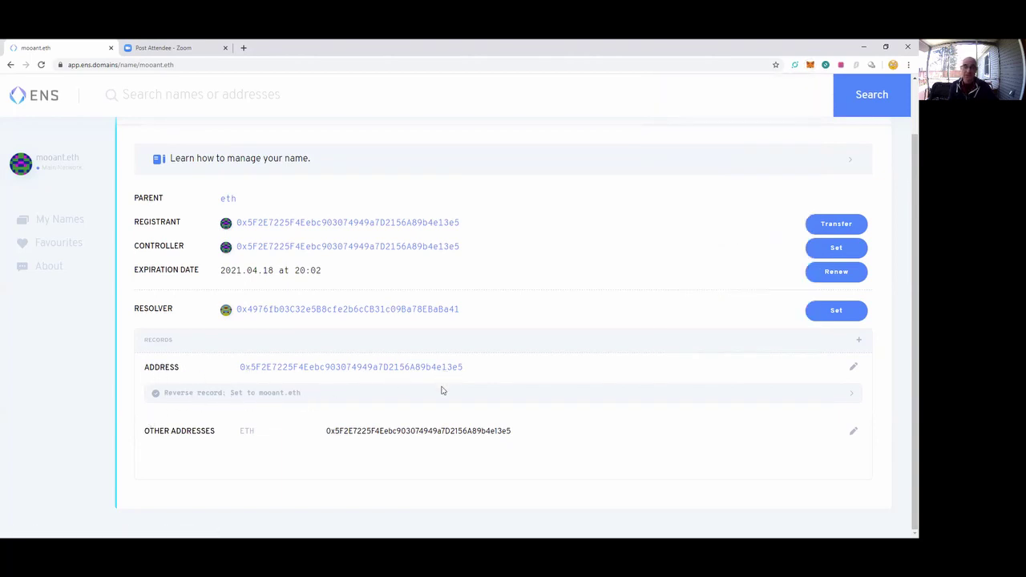
# Step: Scroll down the mooant.eth page toward the Other Addresses record
pyautogui.scroll(-1, 637, 369)
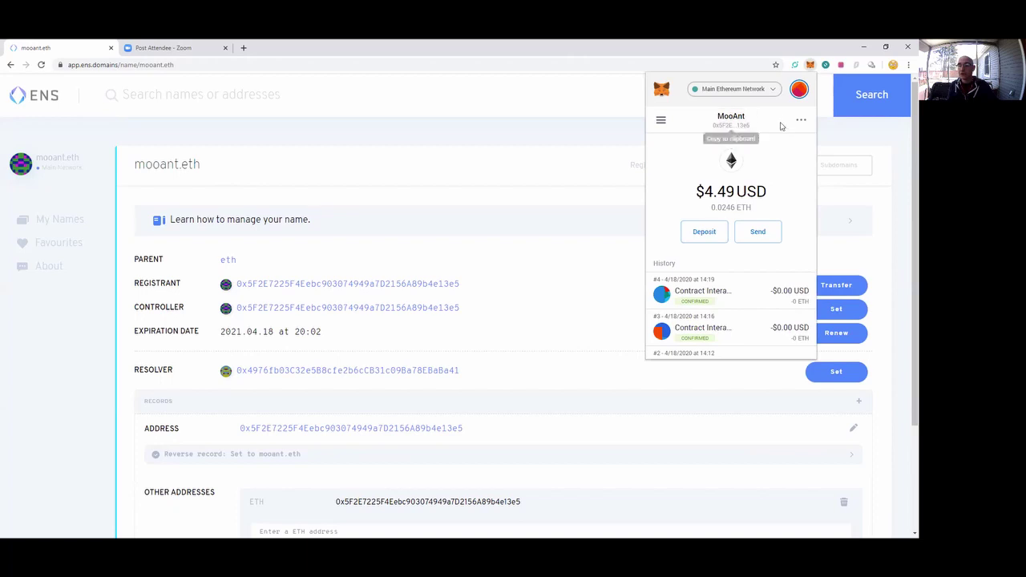
# Step: Start an ETH transfer in MetaMask with mohrbeers.eth as the recipient
pyautogui.click(759, 233)
pyautogui.write('mohrbeer.eth')
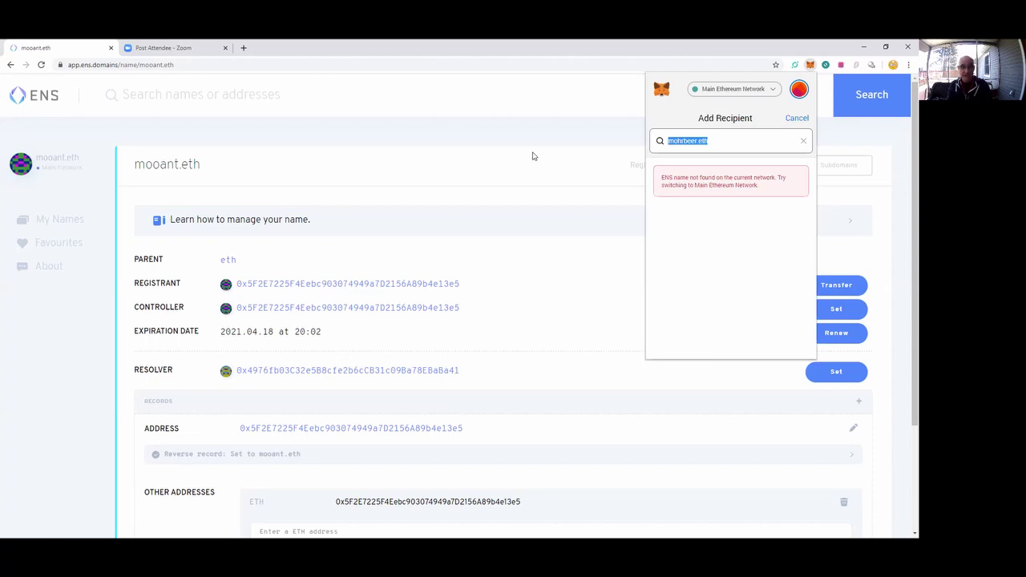
pyautogui.write('mohrbe')
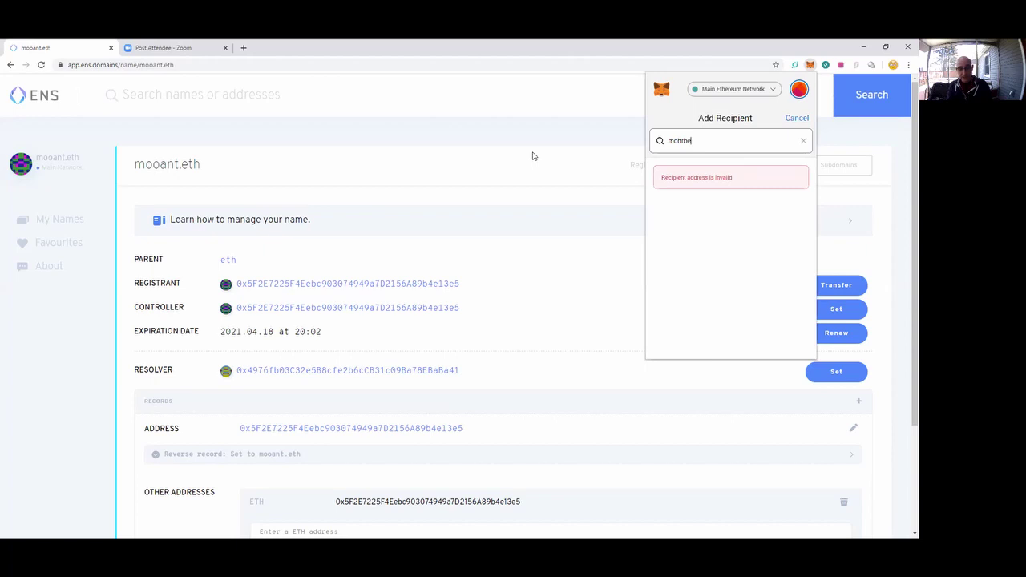
pyautogui.write('ers.eth')
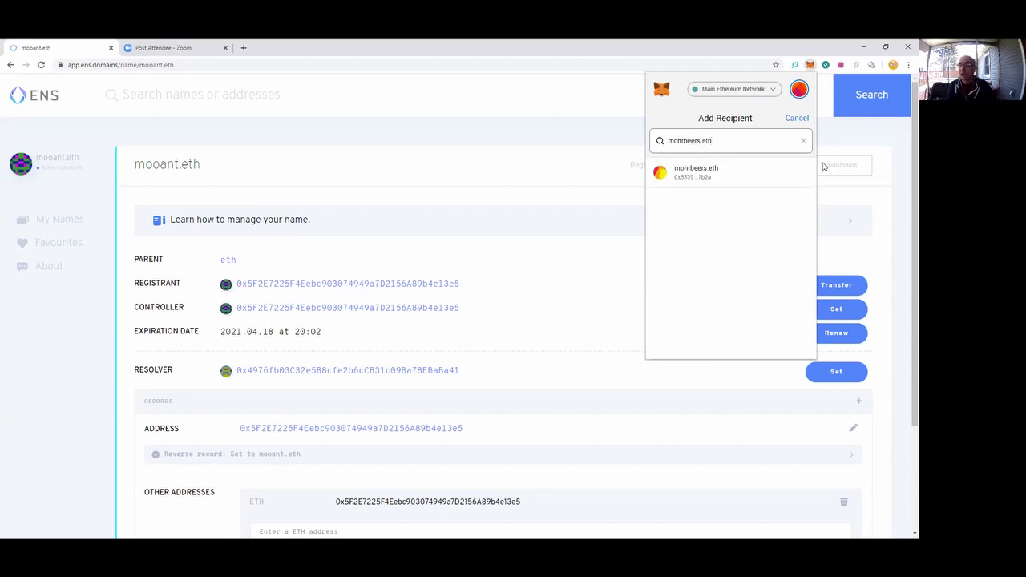
pyautogui.click(692, 173)
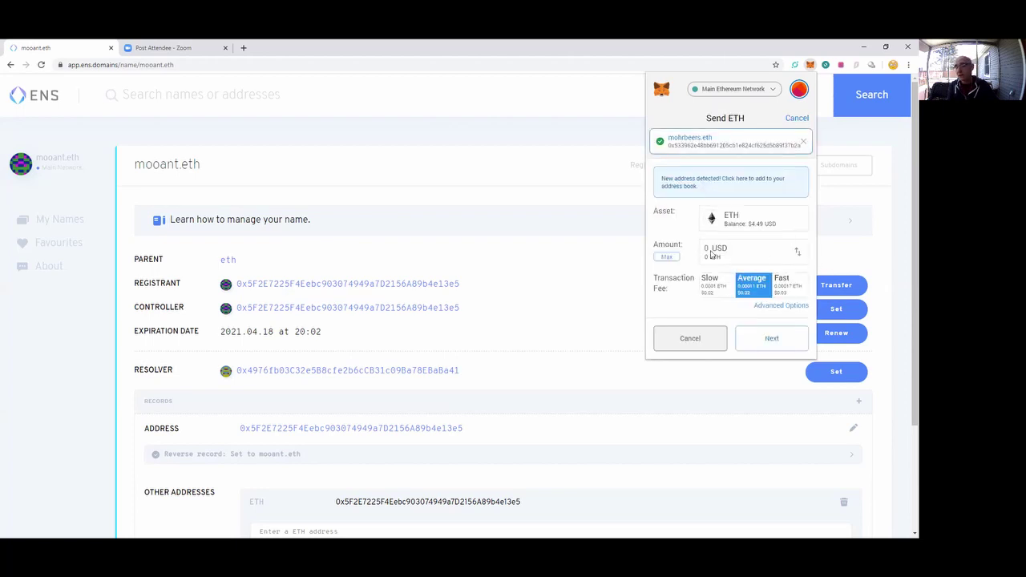
pyautogui.click(699, 250)
pyautogui.write('1')
pyautogui.click(782, 285)
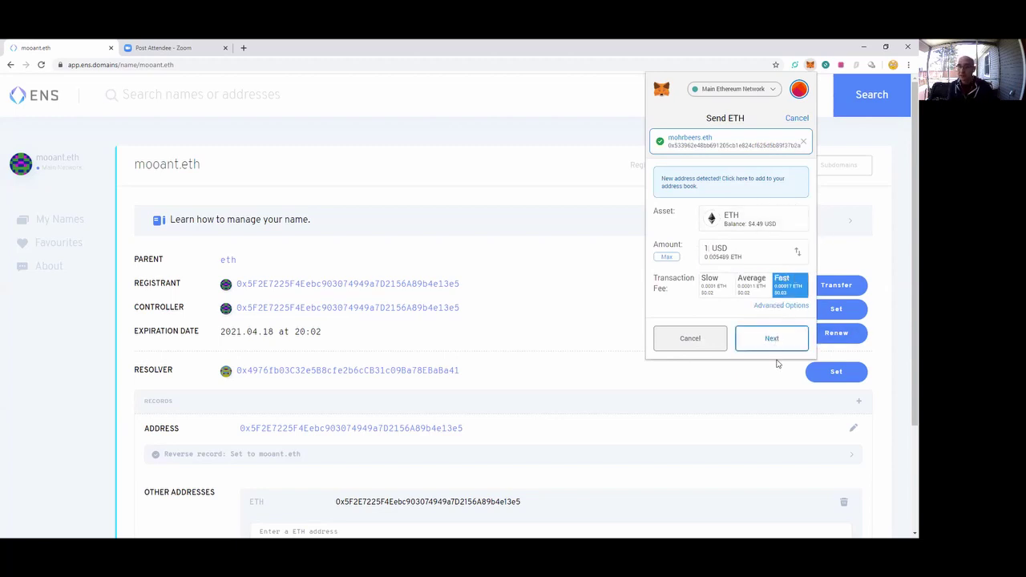
pyautogui.click(774, 338)
pyautogui.click(754, 230)
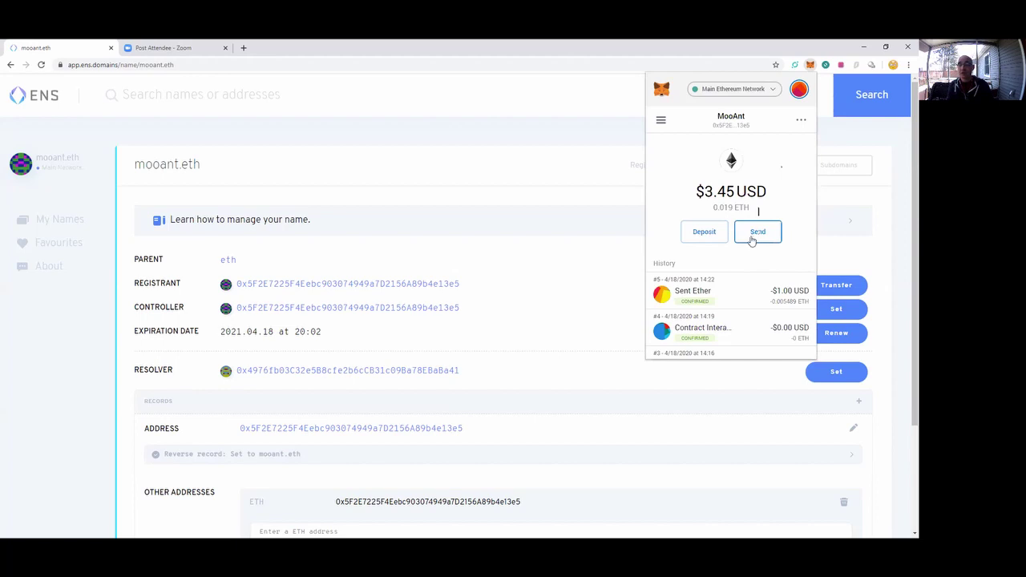
# Step: Begin a new transfer, correcting the recipient from morebeers.eth to mohrbeers.eth
pyautogui.click(754, 233)
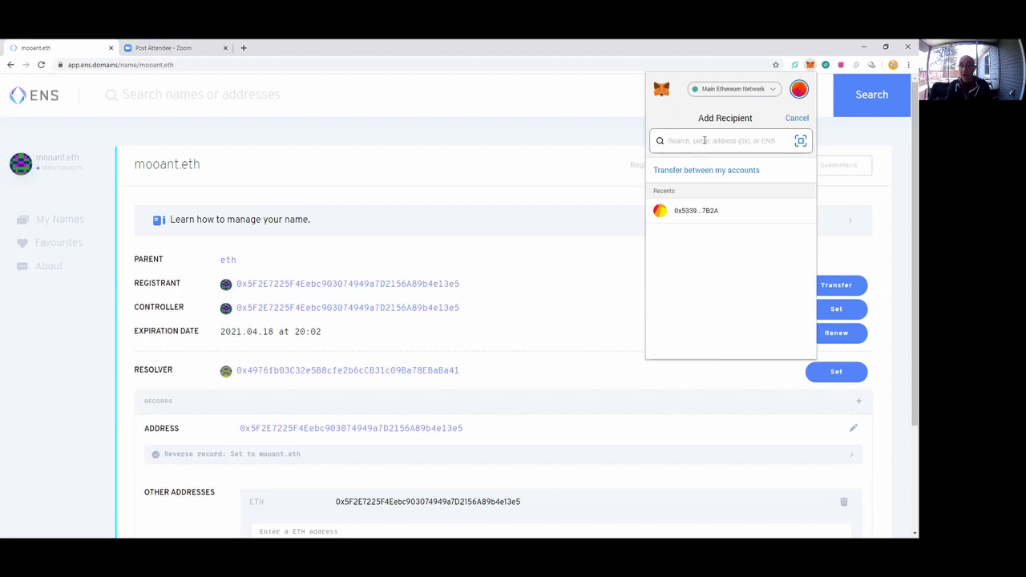
pyautogui.write('mor')
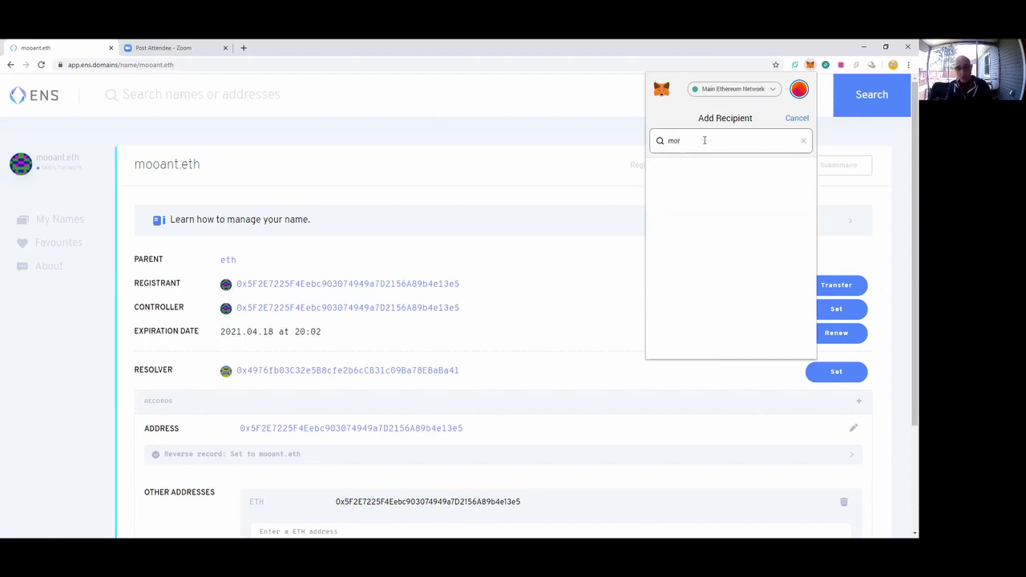
pyautogui.write('ebee')
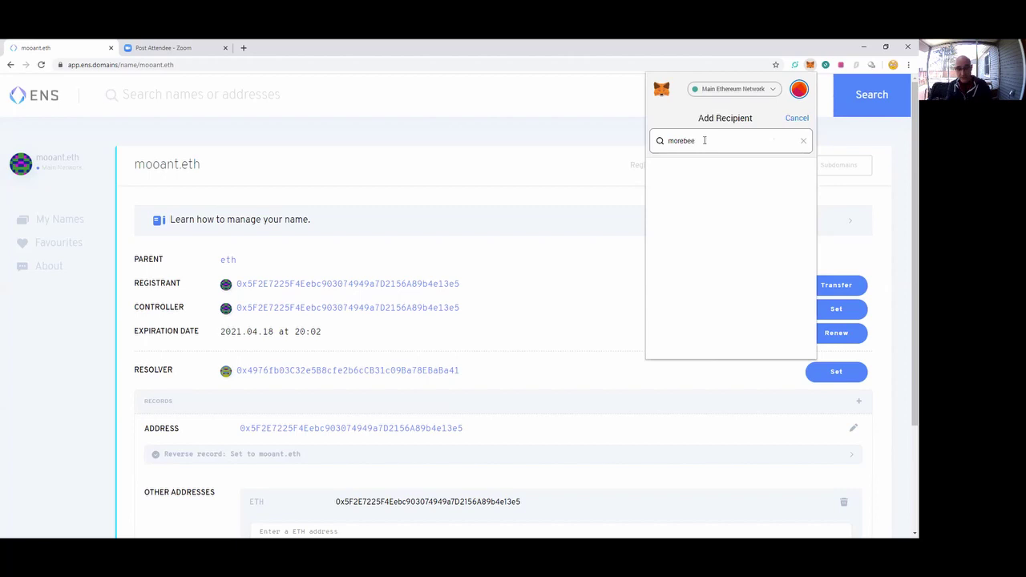
pyautogui.write('rs.eth')
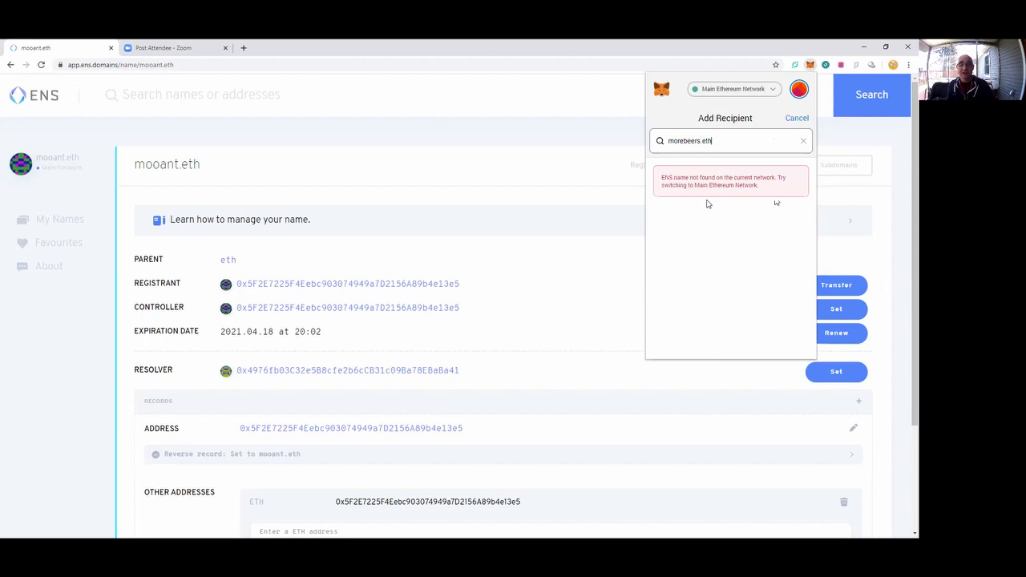
pyautogui.tripleClick(720, 140)
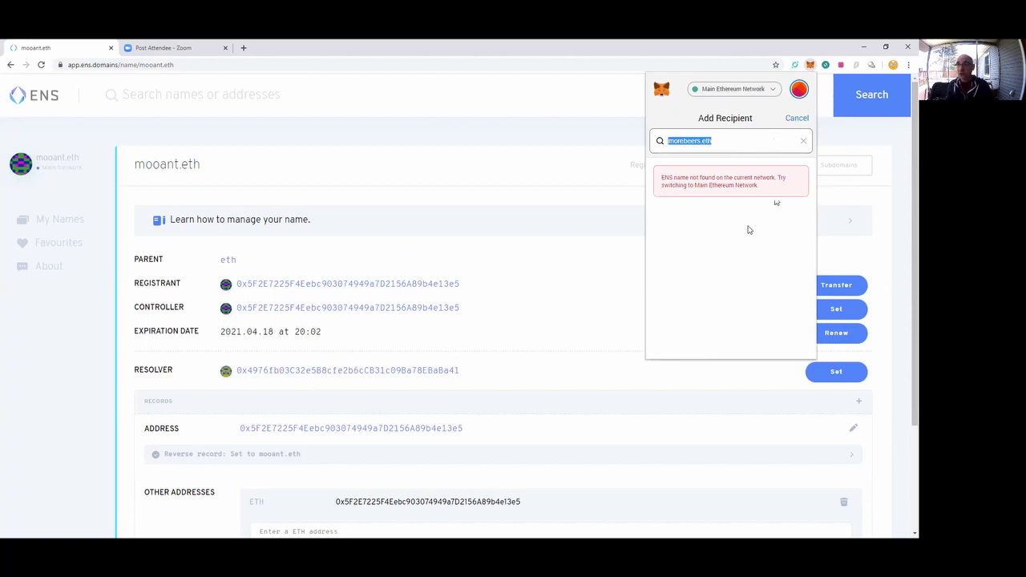
pyautogui.write('mo')
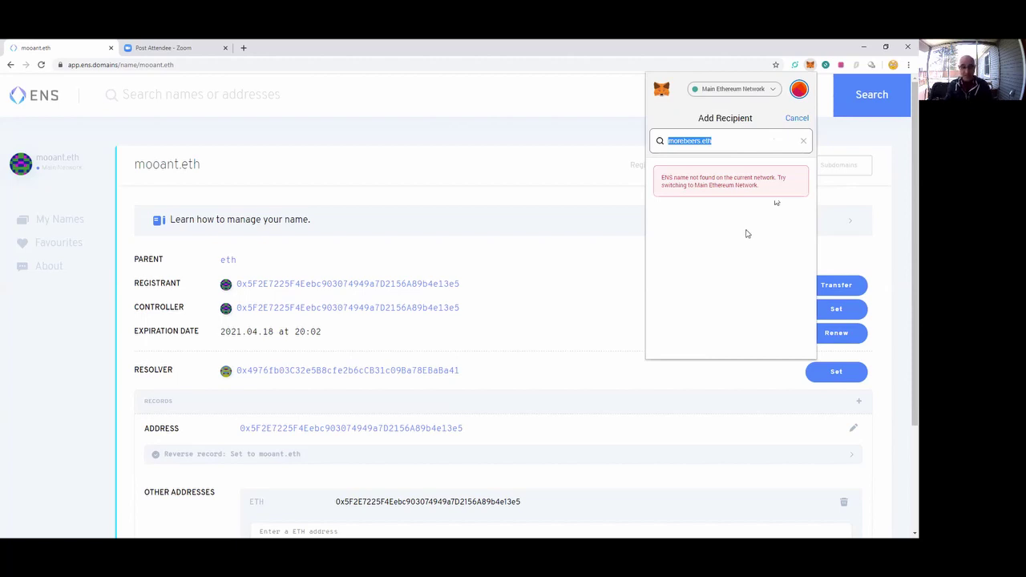
pyautogui.write('hrbeers.eth')
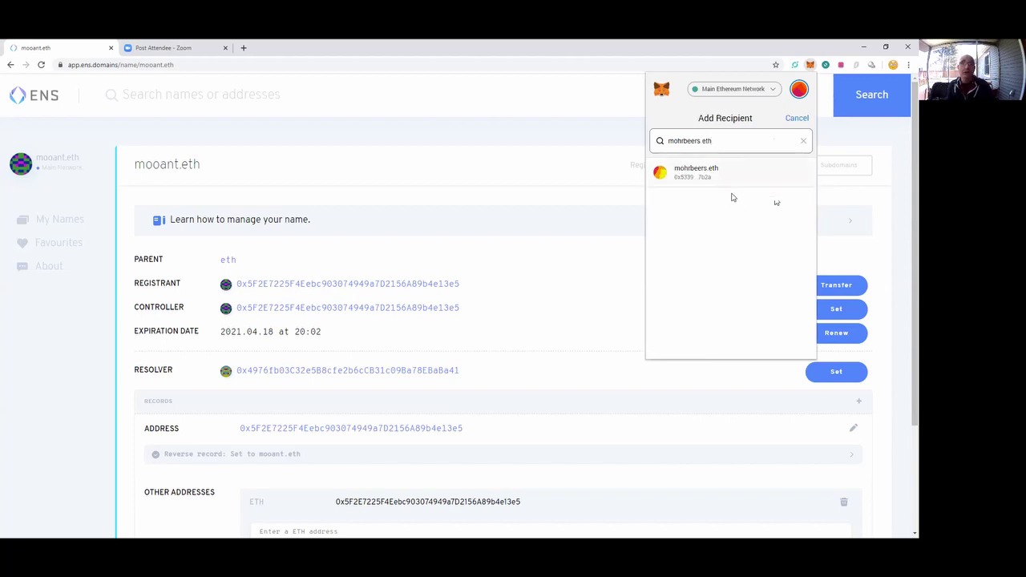
pyautogui.click(715, 176)
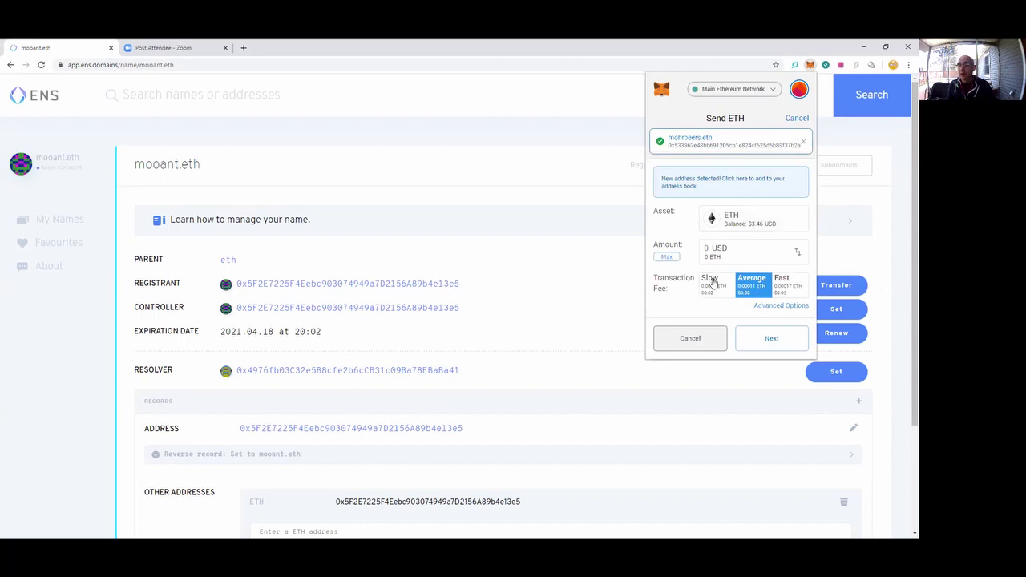